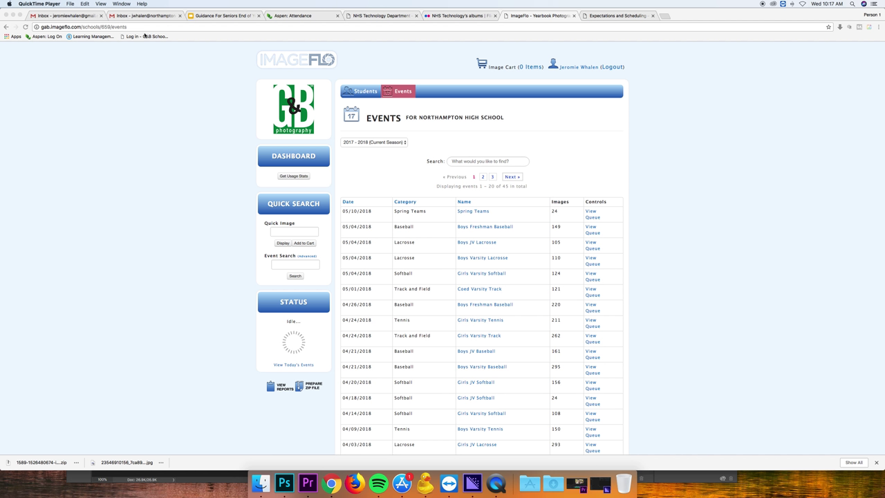
- Search Gmail for 'imageflo' and open the latest 'Your candid photographs are ready' email
click(157, 15)
click(172, 51)
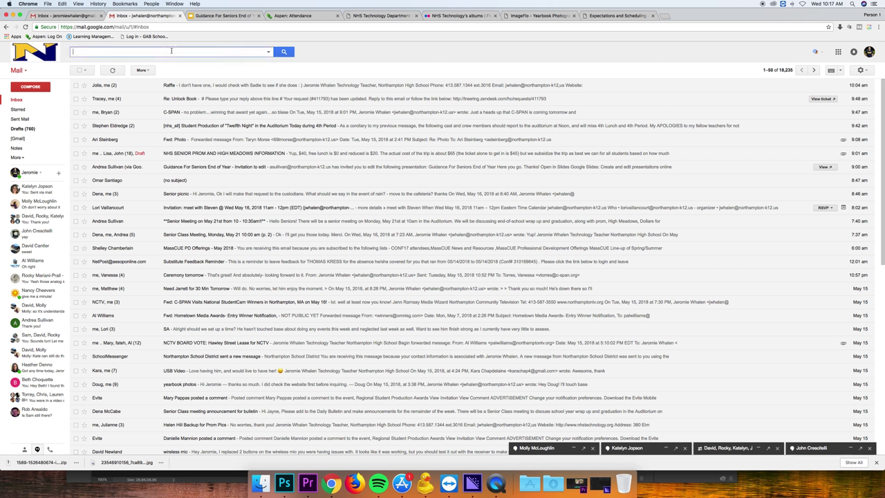
text(image)
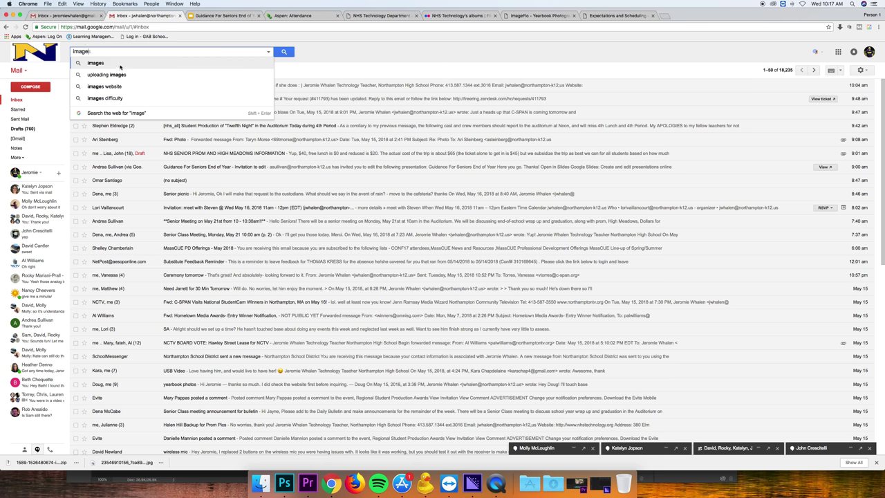
text(flo)
key(Return)
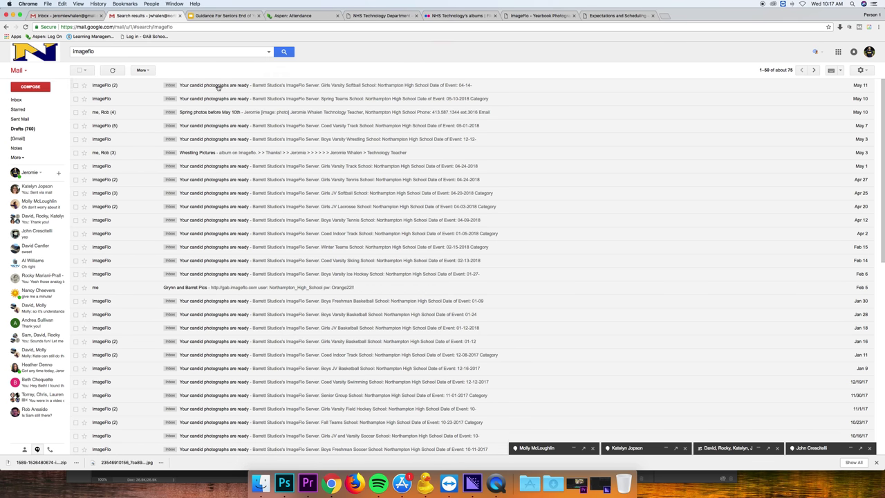
click(218, 85)
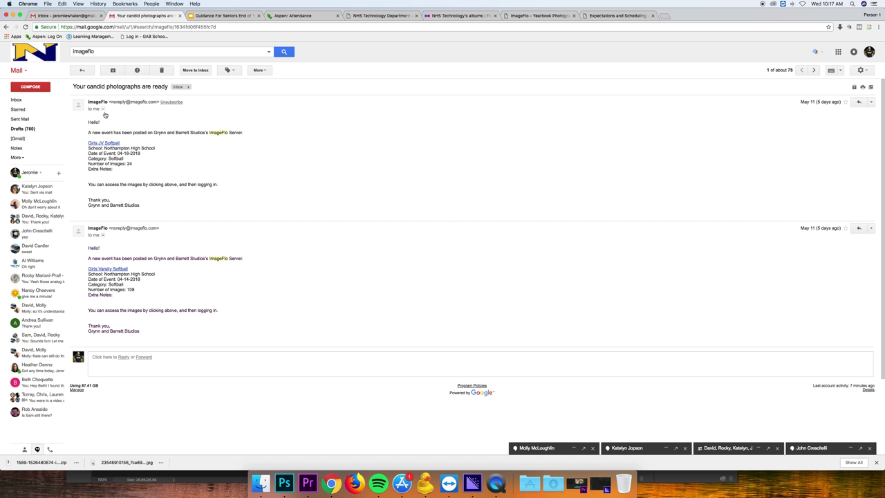
- Highlight the event announcement, Date of Event and image count lines to read the details
drag(89, 132, 247, 134)
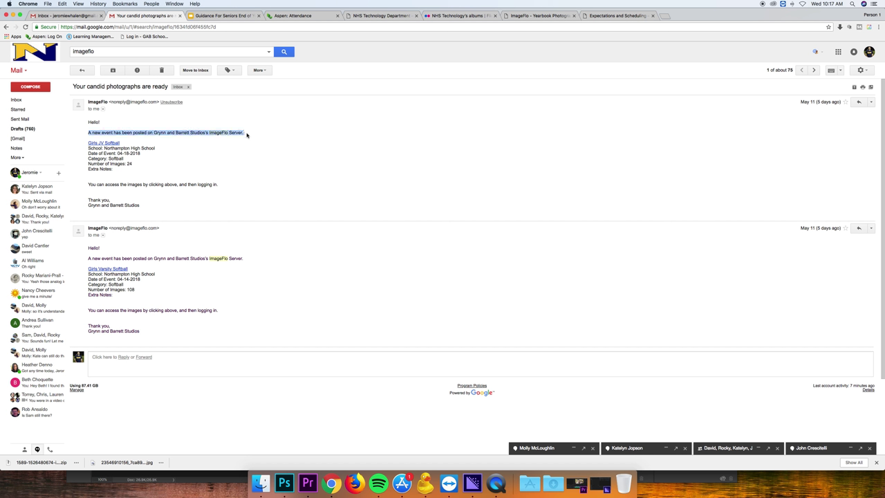
click(92, 157)
mouse_move(92, 158)
mouse_down()
mouse_move(161, 154)
mouse_move(87, 164)
mouse_up()
click(129, 168)
click(138, 151)
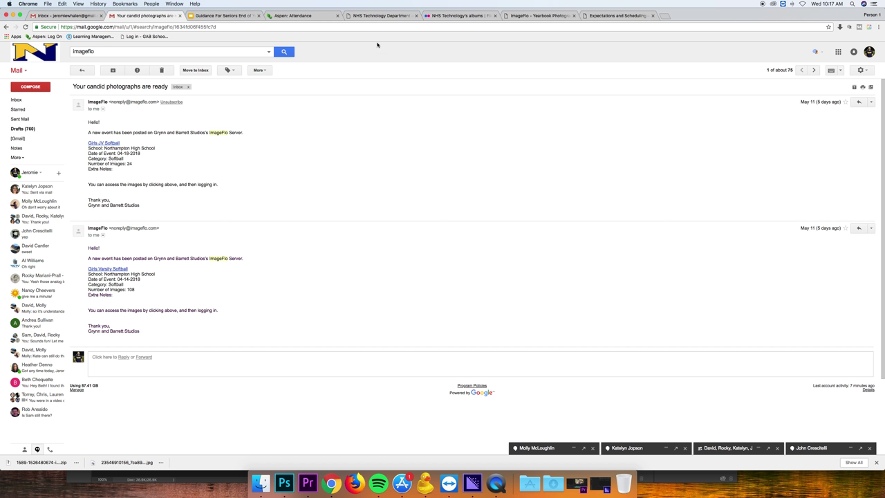
- Check the event date 04-18-2018 in the photos-ready email
click(527, 14)
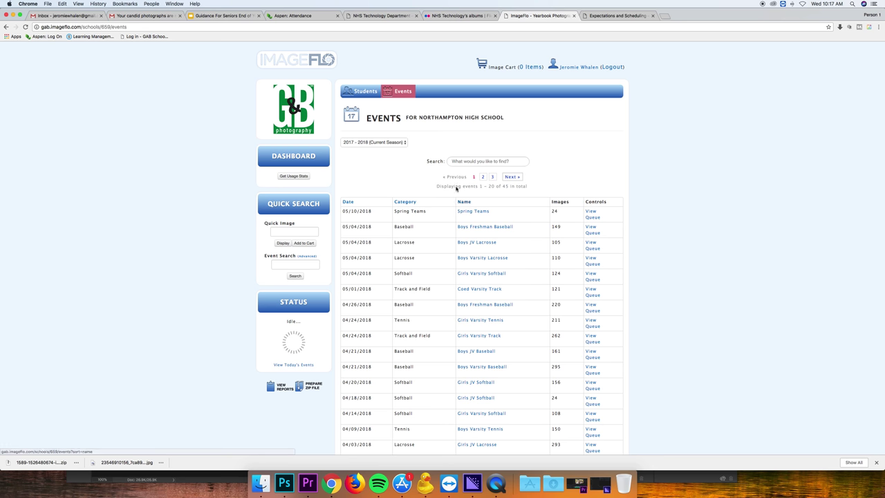
click(152, 15)
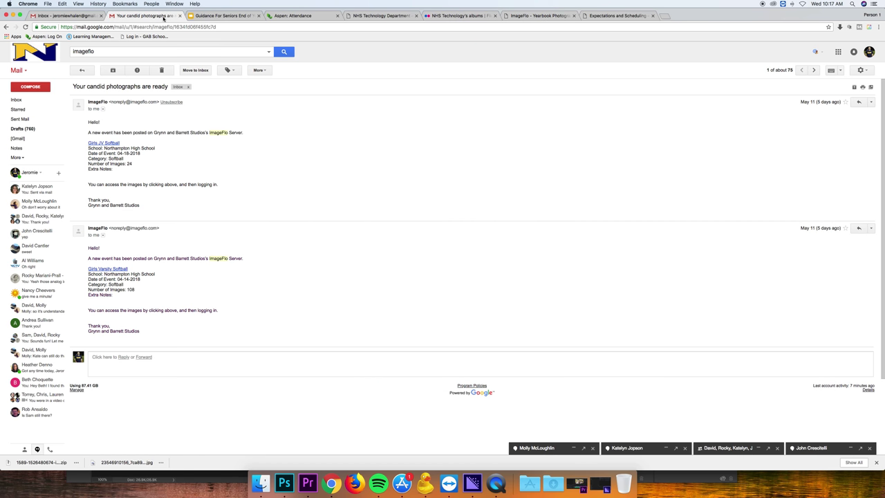
drag(116, 153, 147, 158)
- Queue the 04/18/2018 Girls JV Softball row in ImageFlo and preview the image cart
click(536, 15)
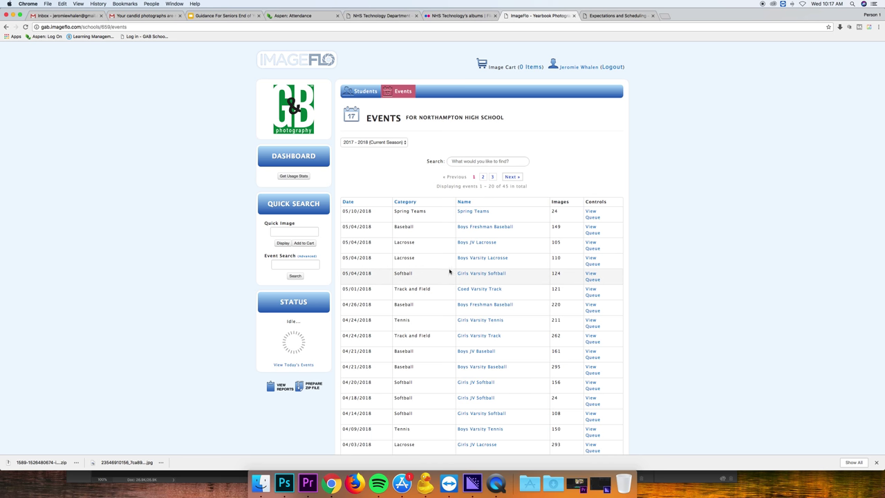
scroll(445, 346, down, 2)
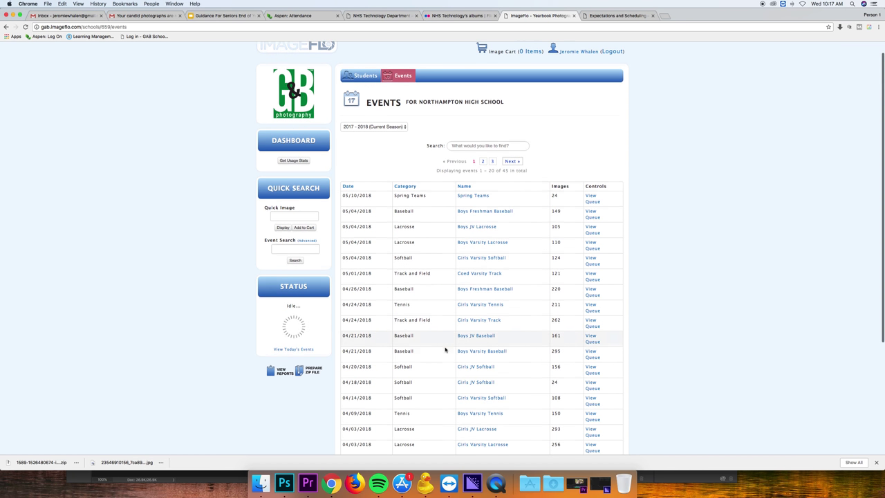
drag(345, 365, 560, 367)
click(560, 367)
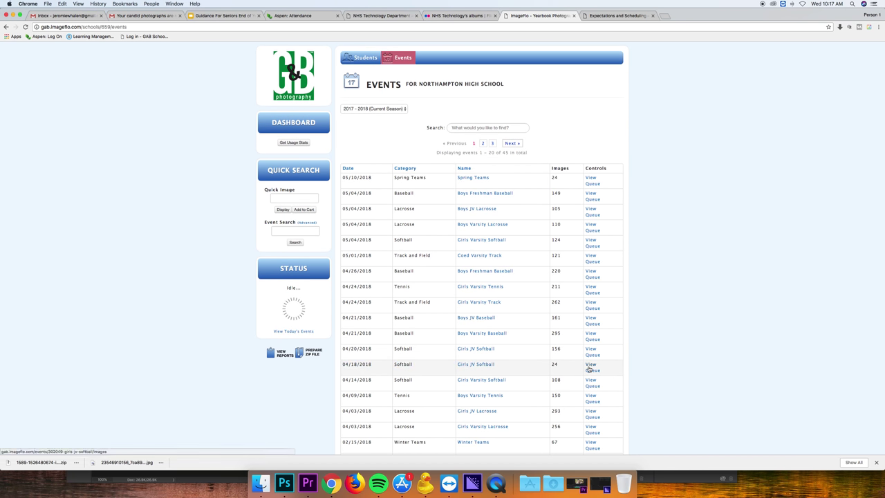
click(591, 371)
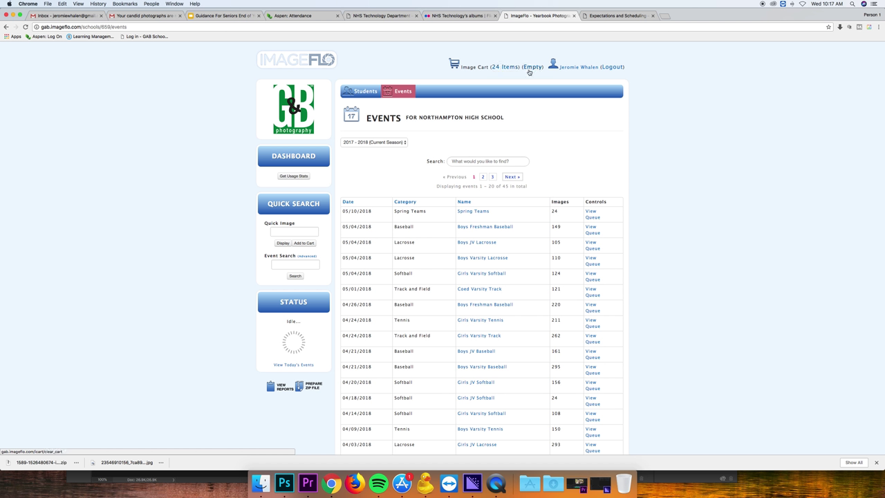
click(501, 67)
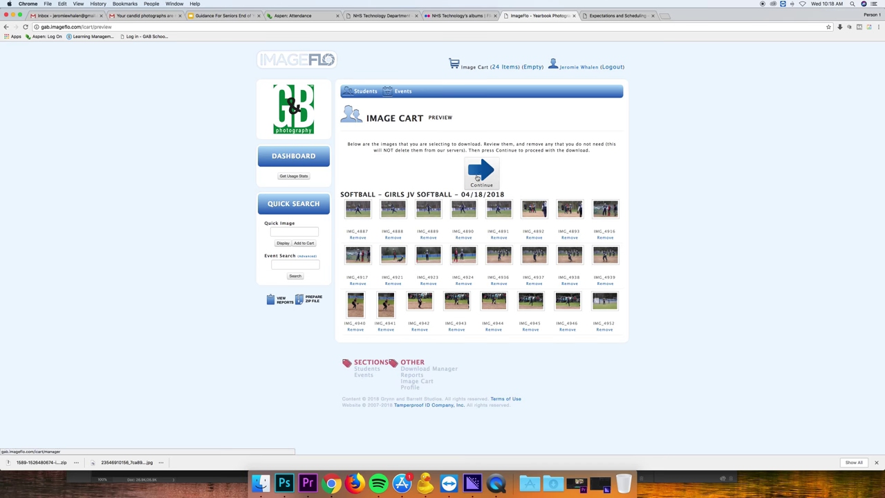
- Prepare a zip of the 24 cart photos and download the 55.5 MB file
click(476, 177)
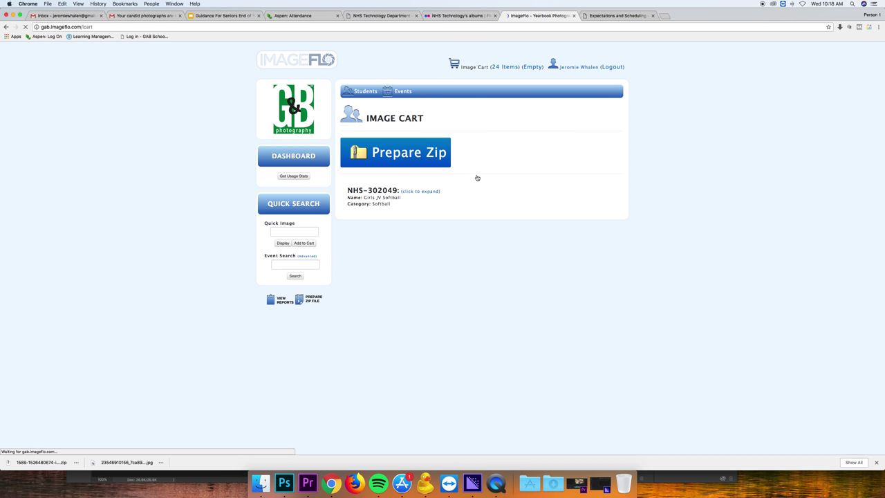
click(390, 153)
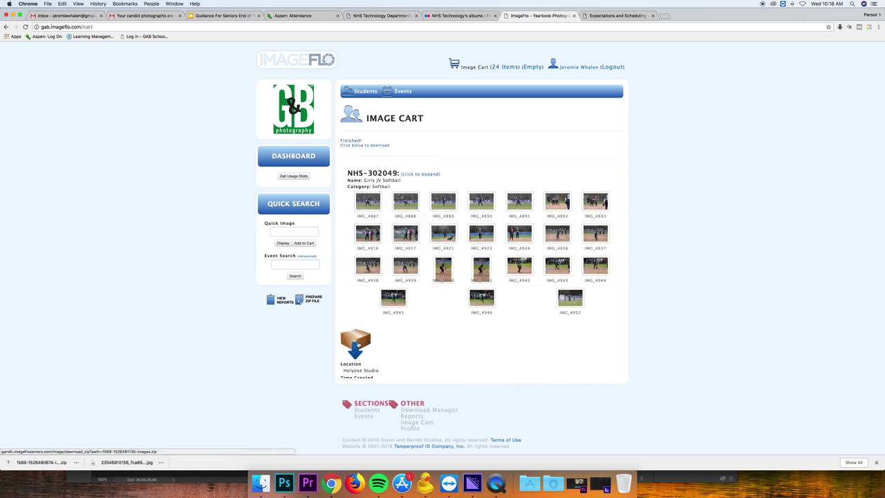
click(359, 344)
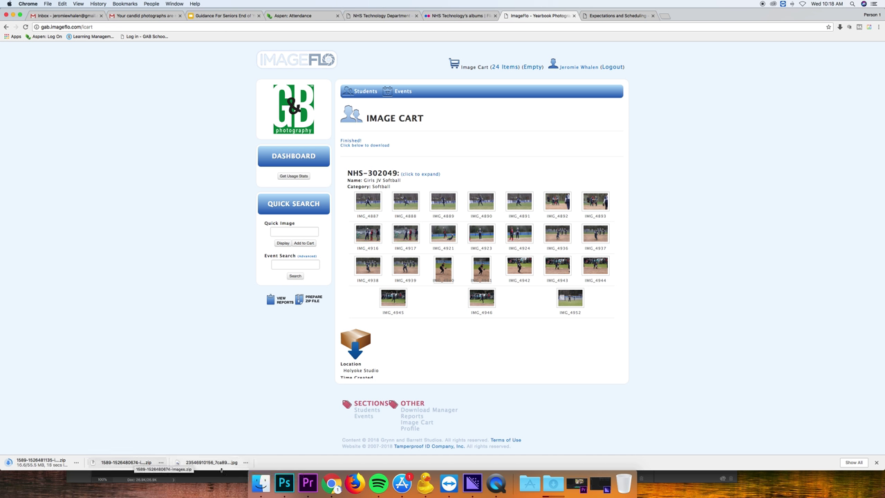
- Show the Downloads folder in an enlarged Finder window
click(261, 484)
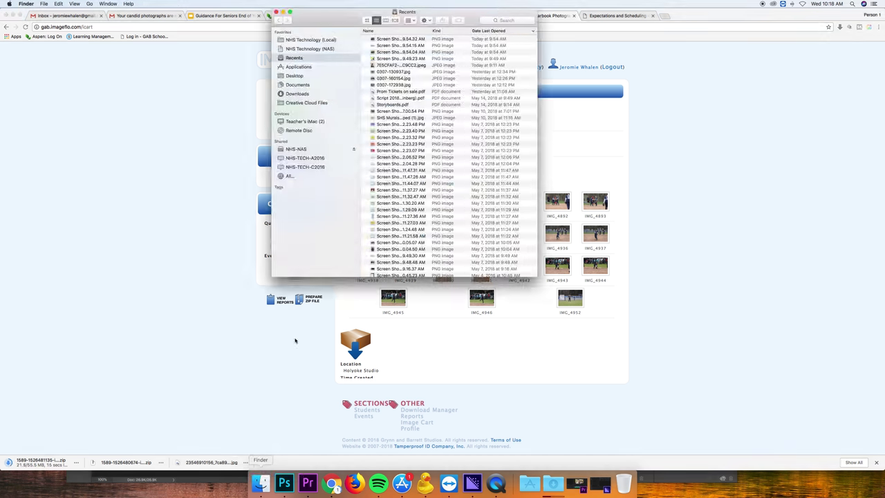
click(296, 93)
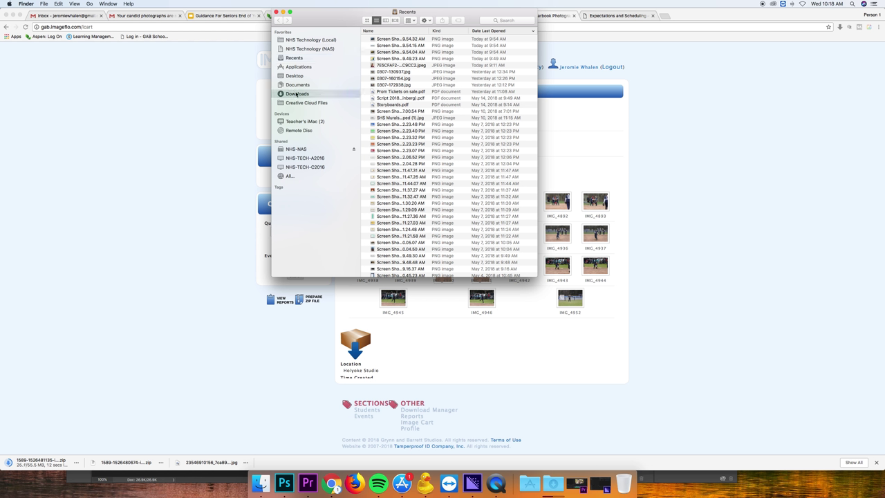
drag(537, 272, 626, 290)
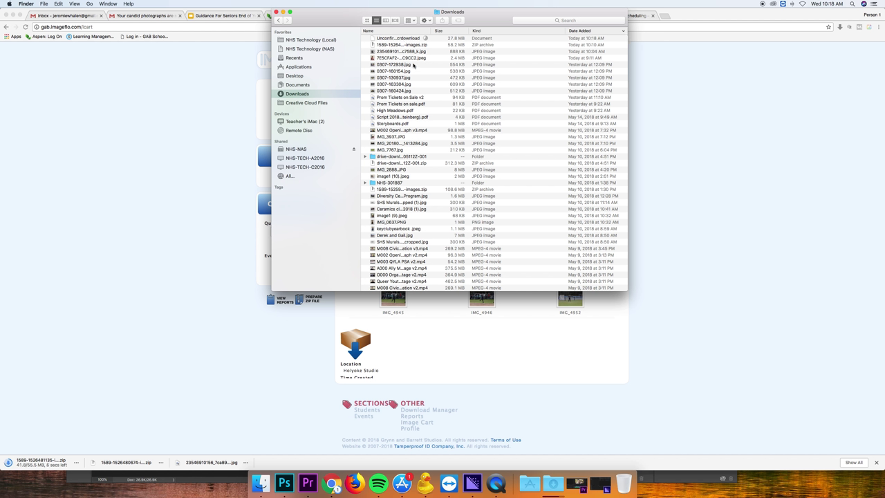
- Sort Downloads by size, widen the Name column, and open the NHS-301215 3 folder
click(430, 32)
drag(429, 31, 448, 36)
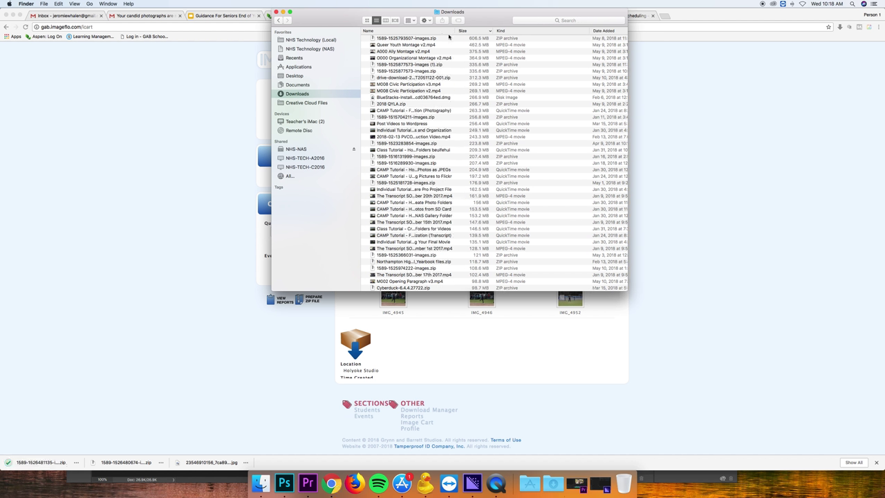
click(413, 39)
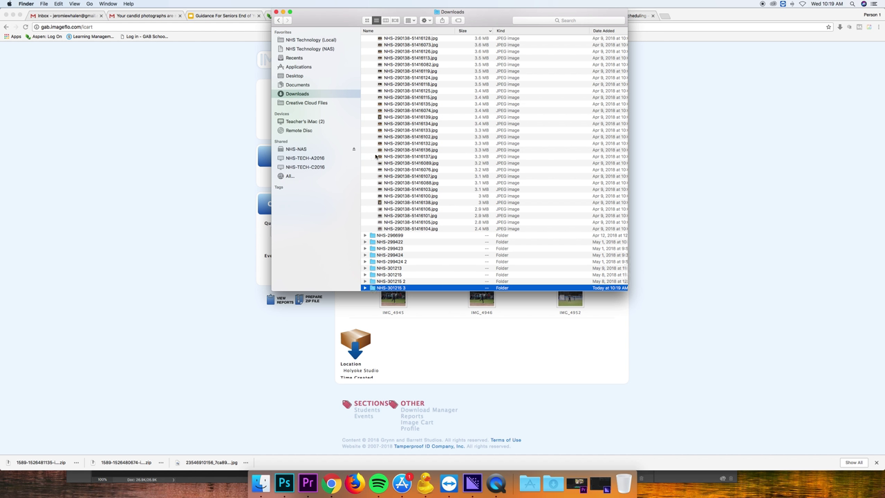
key(super+Down)
- Preview the first downloaded JPEG with Quick Look, then close it
drag(349, 24, 197, 15)
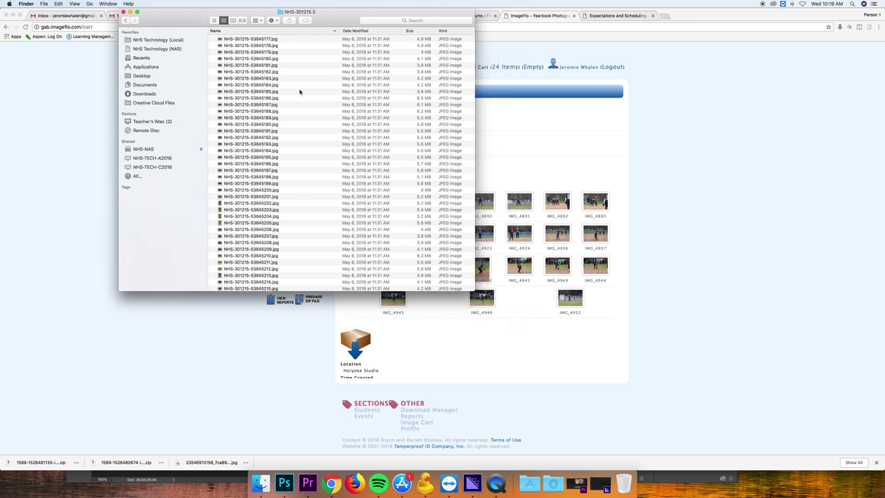
scroll(300, 91, up, 3)
click(260, 40)
key(space)
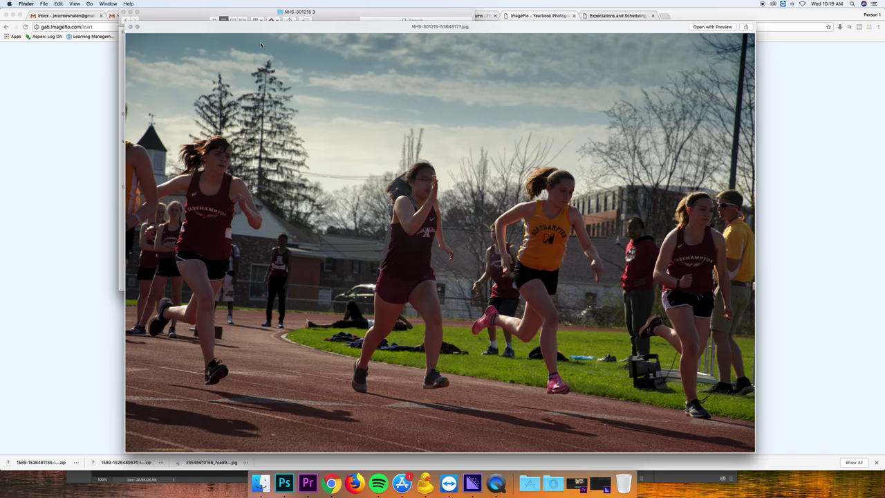
key(space)
- Go back to Downloads, open the NHS-296699 folder, and return to the ImageFlo browser window
click(124, 21)
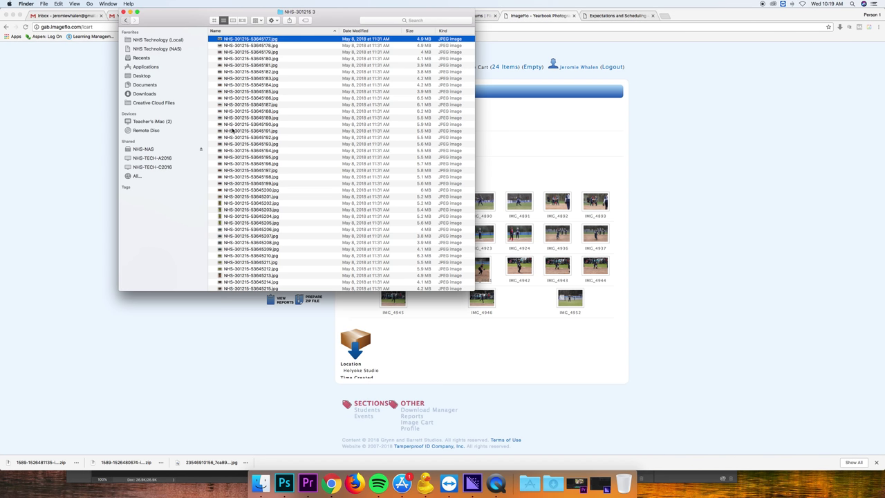
scroll(254, 261, down, 1)
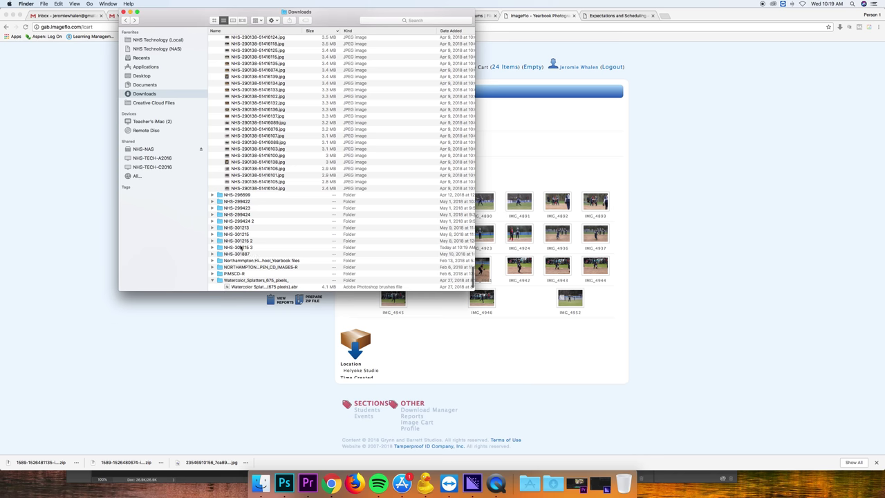
double_click(227, 197)
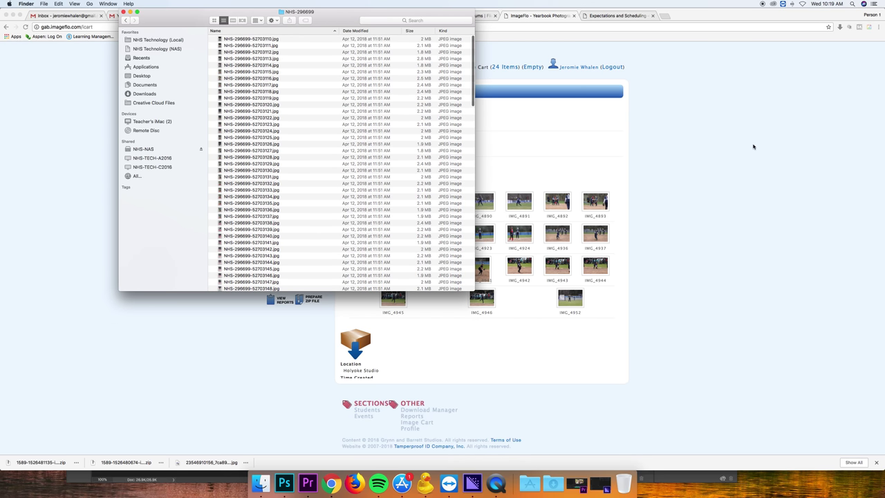
drag(401, 11, 294, 11)
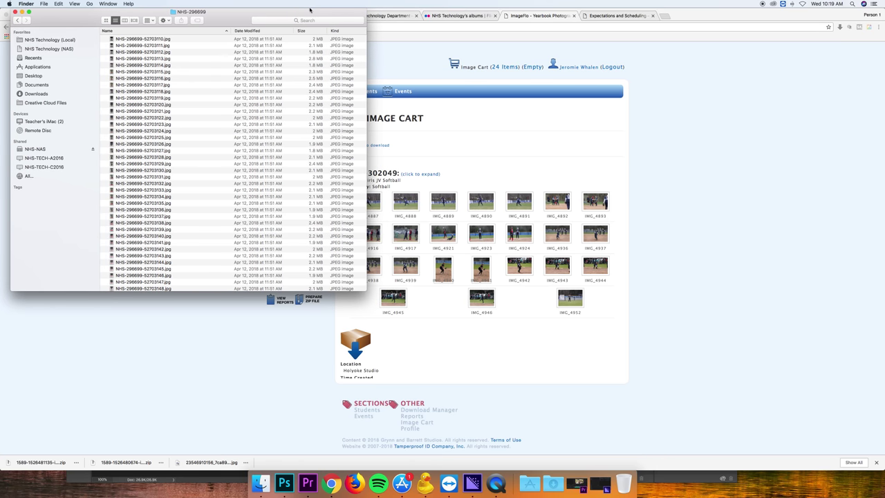
click(449, 11)
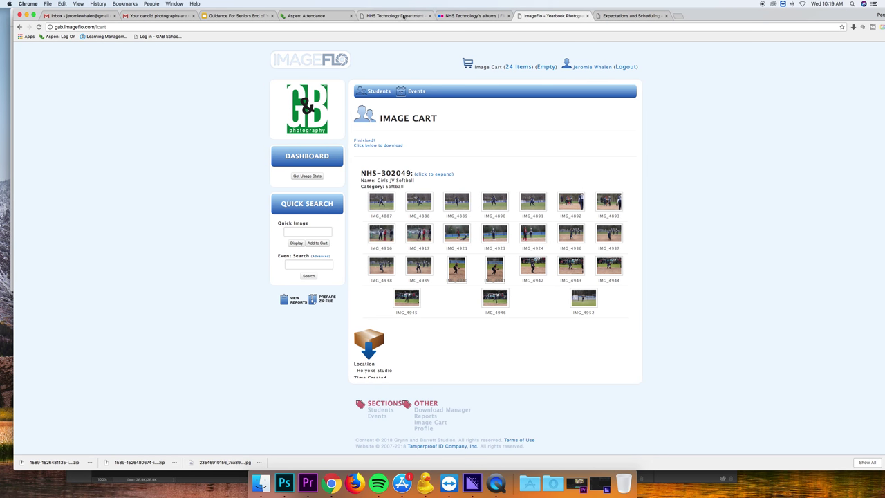
- Open Flickr's upload page and its photo chooser
click(465, 16)
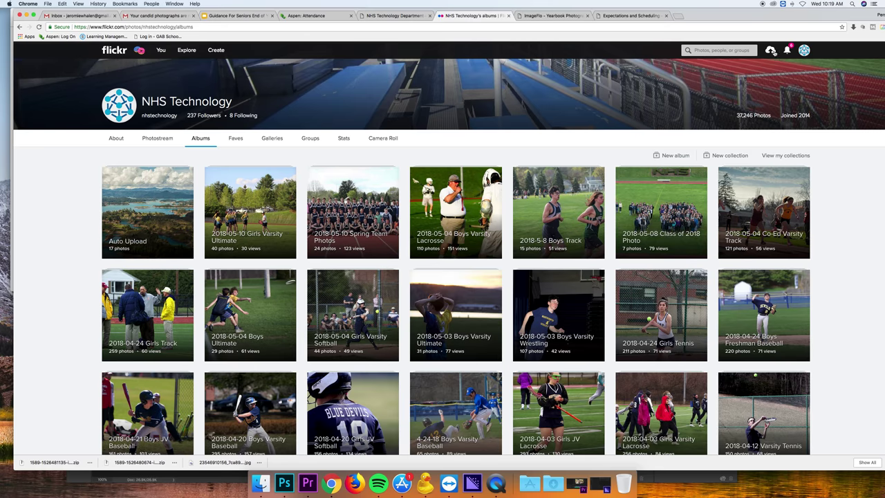
click(769, 51)
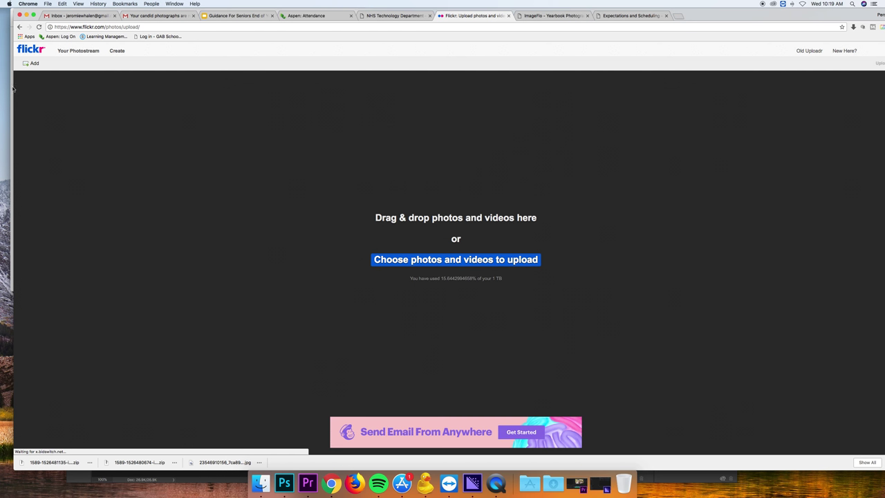
click(427, 260)
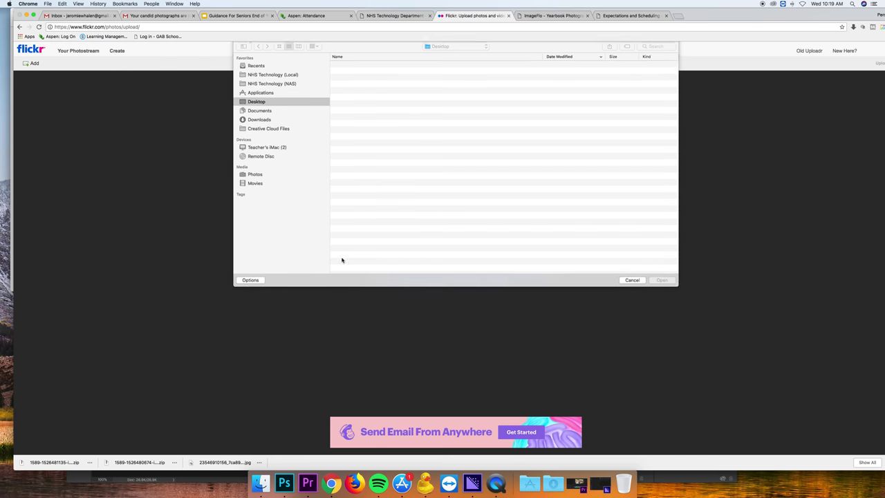
- Select all photos in Downloads > NHS-301215 3 and load them into the uploader
click(262, 122)
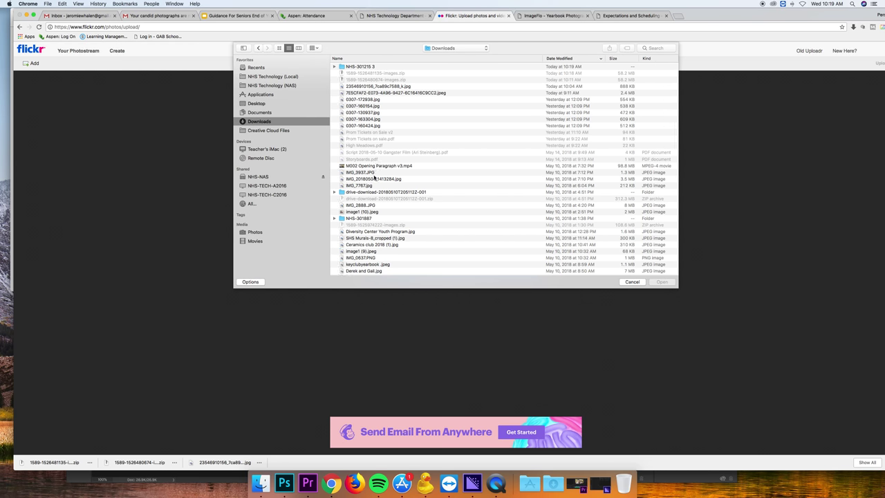
click(354, 67)
double_click(354, 66)
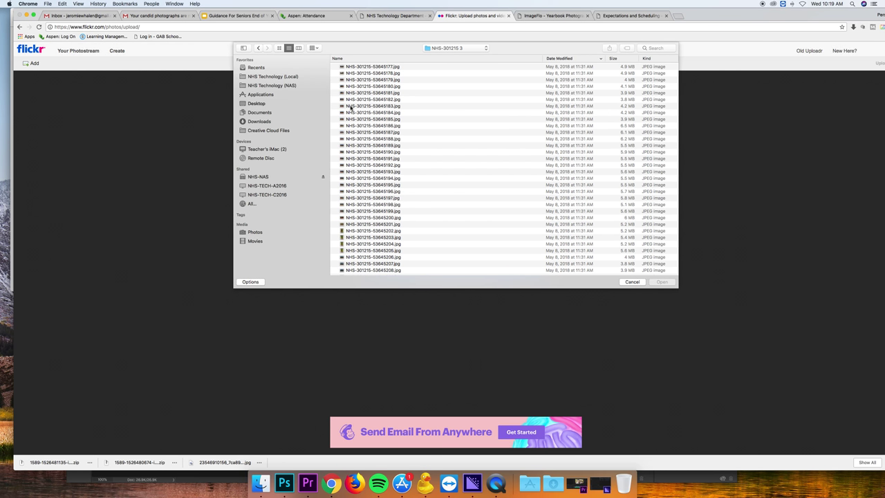
click(364, 100)
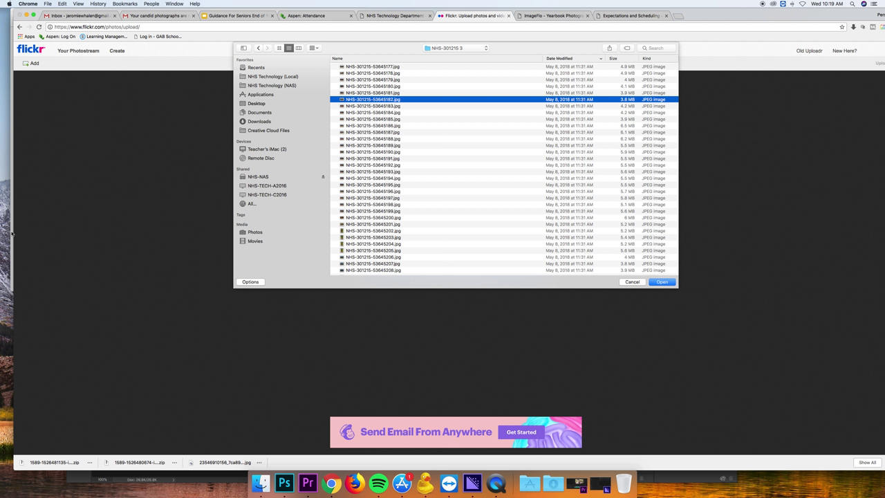
click(452, 159)
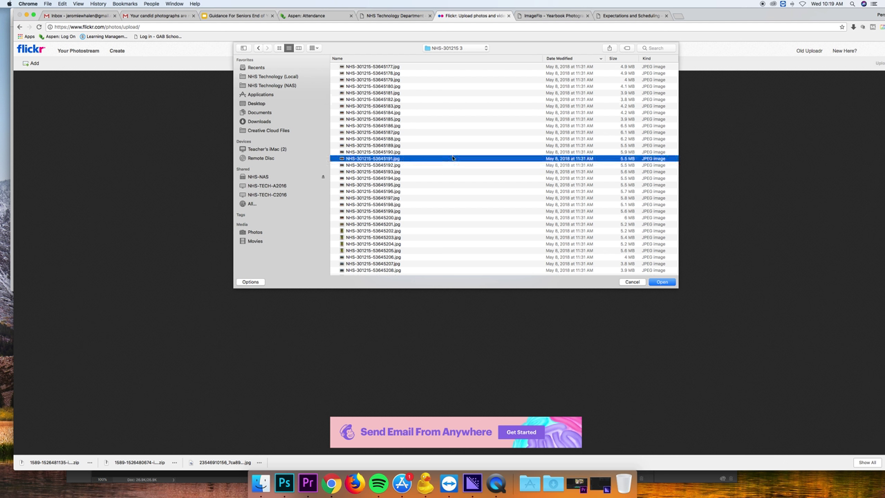
key(super+a)
click(660, 283)
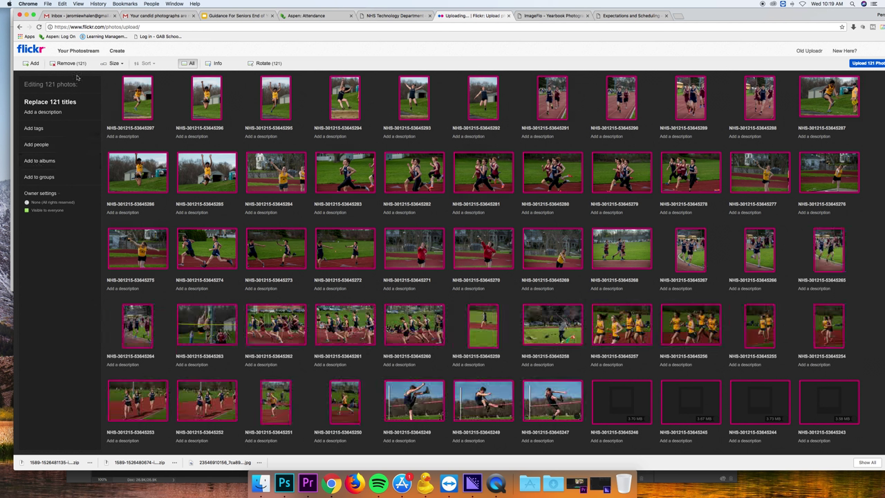
- Create the album '2018-04-18 Girls JV Softball' and assign all 121 uploads to it
click(39, 161)
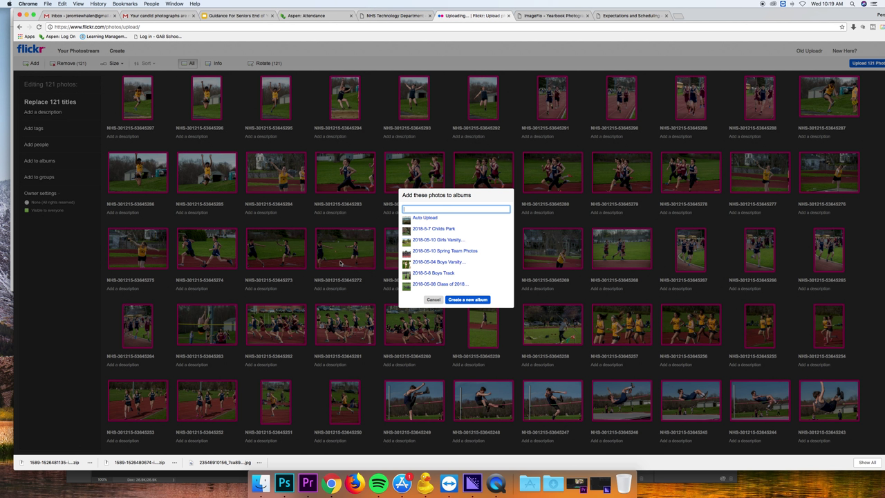
text(201)
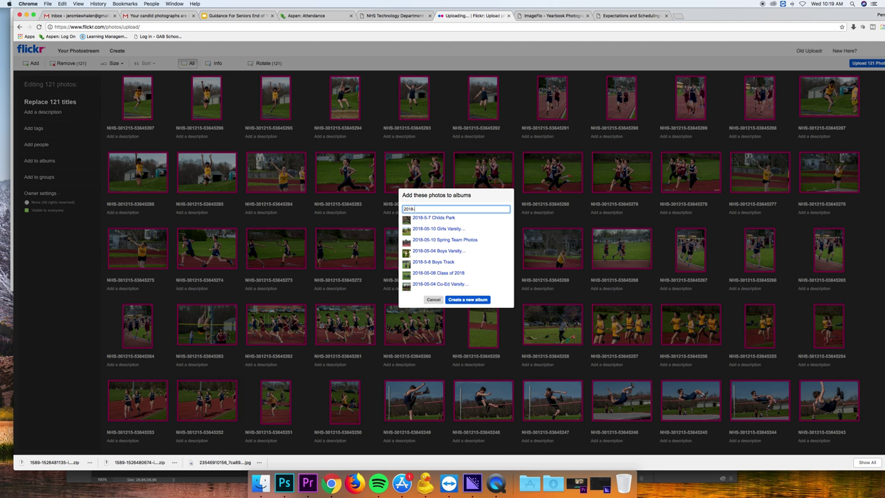
text(8-04)
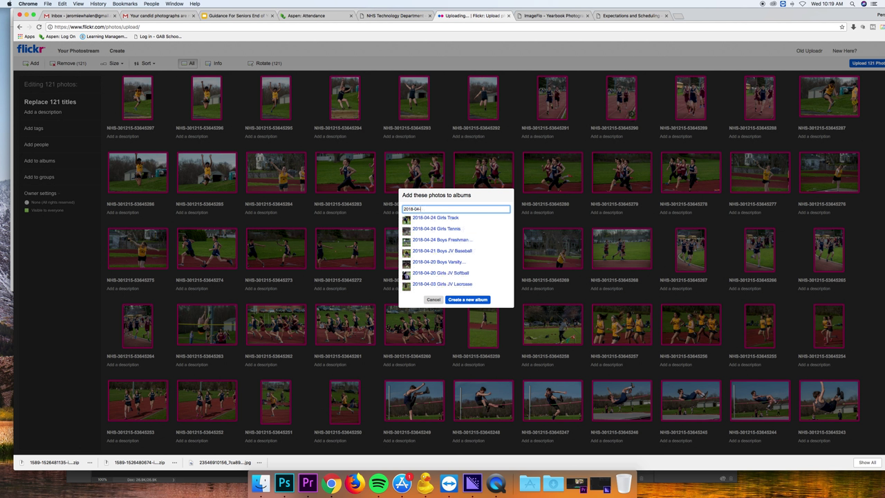
text(-18 Girls)
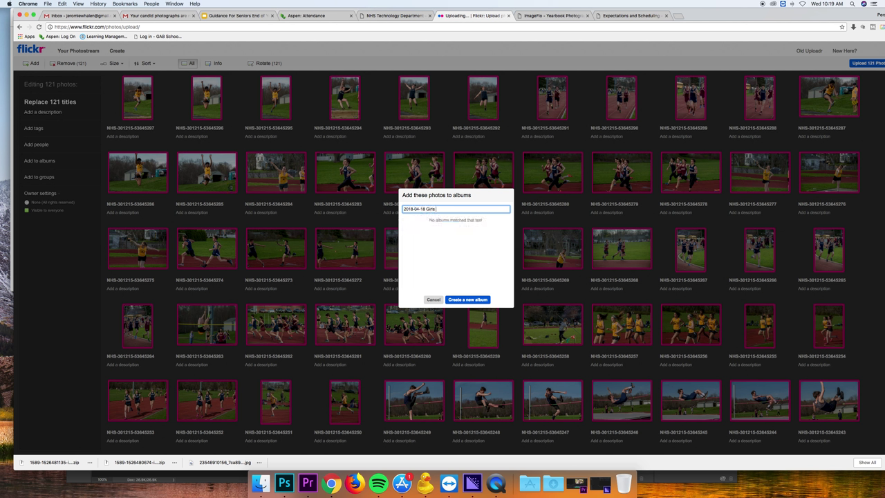
text( JV Softball)
click(468, 299)
click(448, 272)
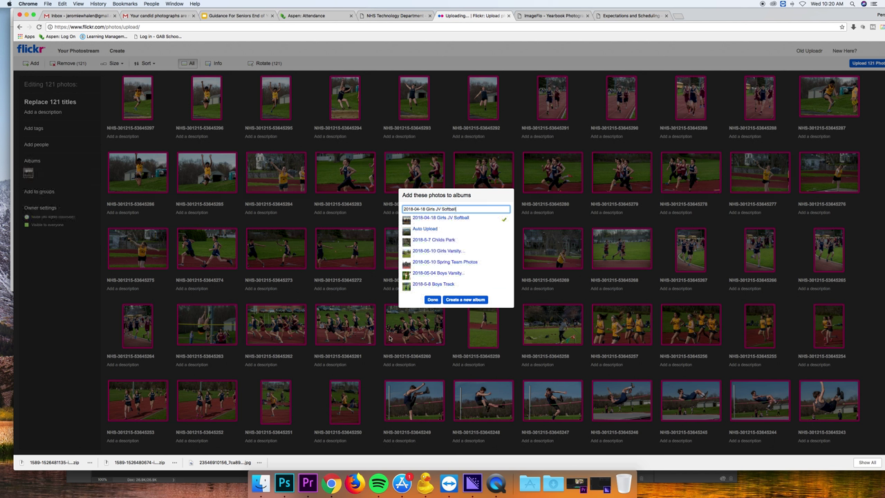
click(431, 300)
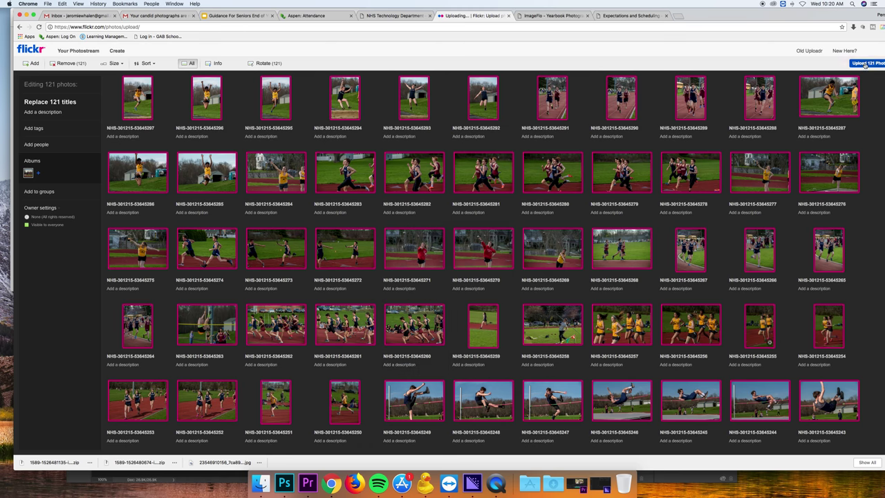